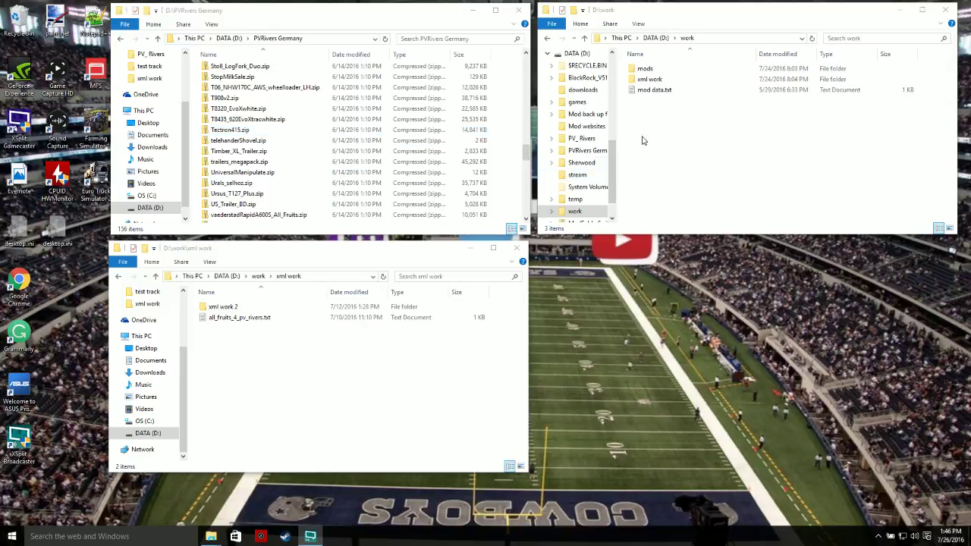
Step: Navigate from DATA (D:) into the work\mods folder in the right Explorer window
{"action": "left_click", "coordinate": [548, 38]}
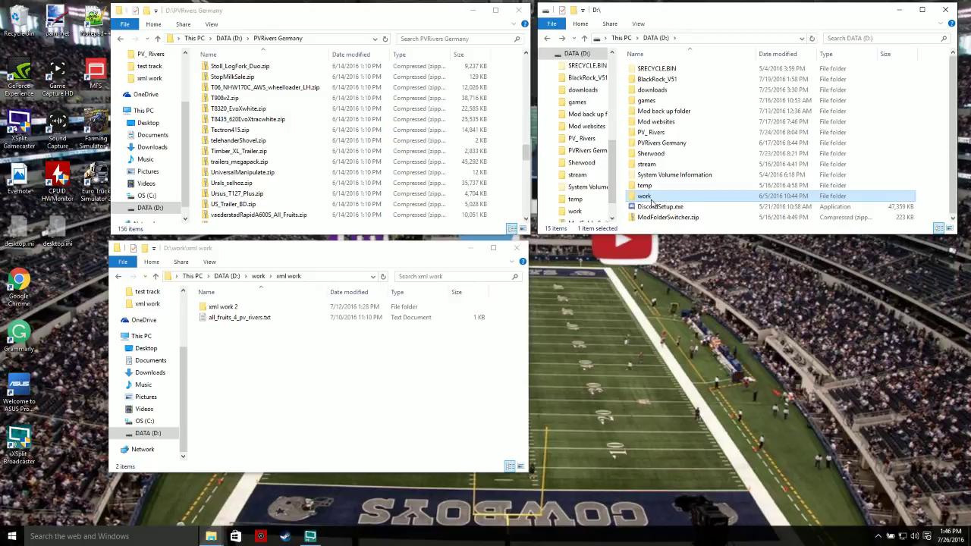
{"action": "mouse_move", "coordinate": [651, 201]}
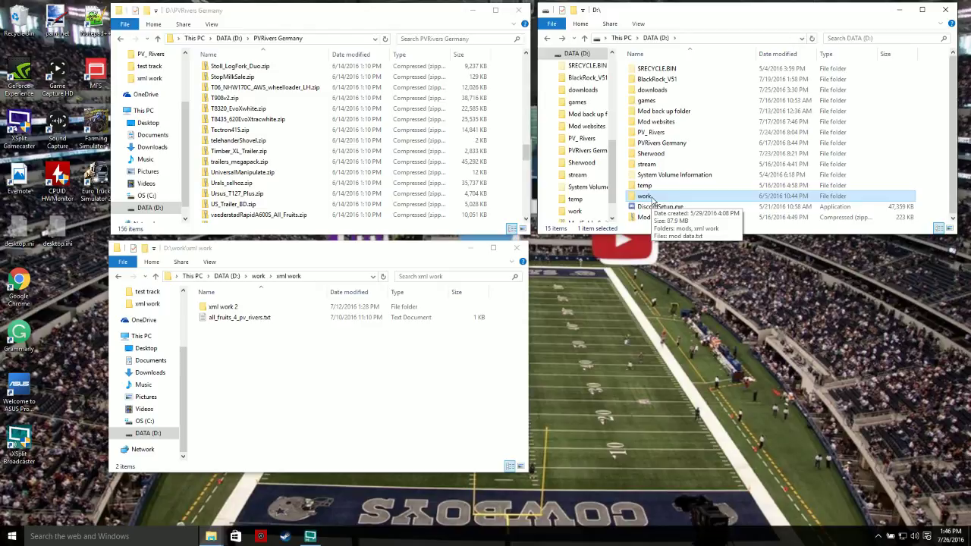
{"action": "double_click", "coordinate": [650, 197]}
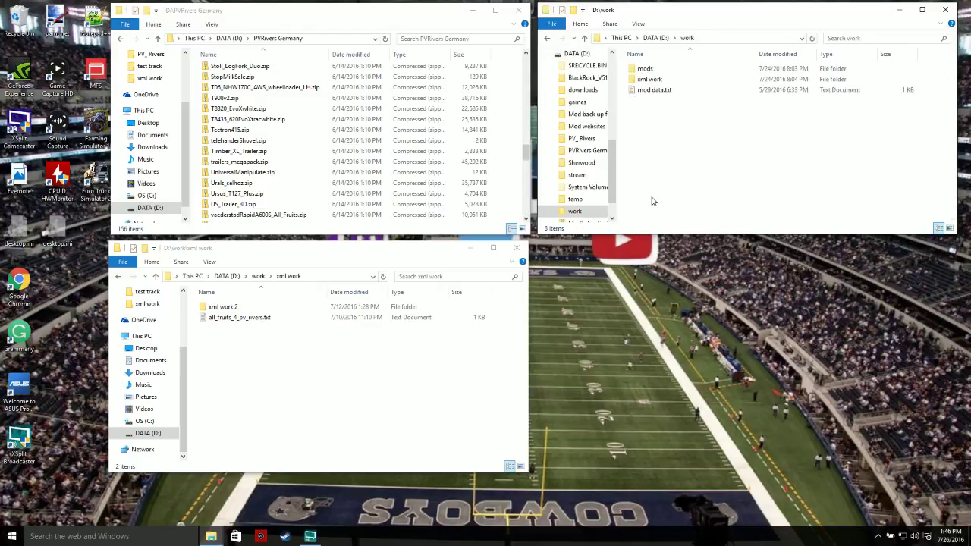
{"action": "double_click", "coordinate": [645, 70]}
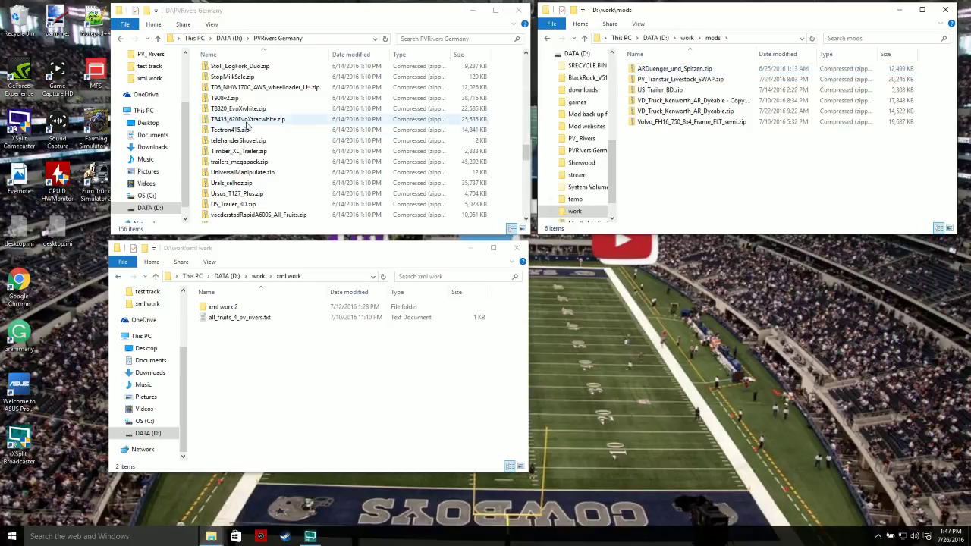
Step: Copy Tectron415.zip from PVRivers Germany and paste it into work\mods
{"action": "right_click", "coordinate": [237, 132]}
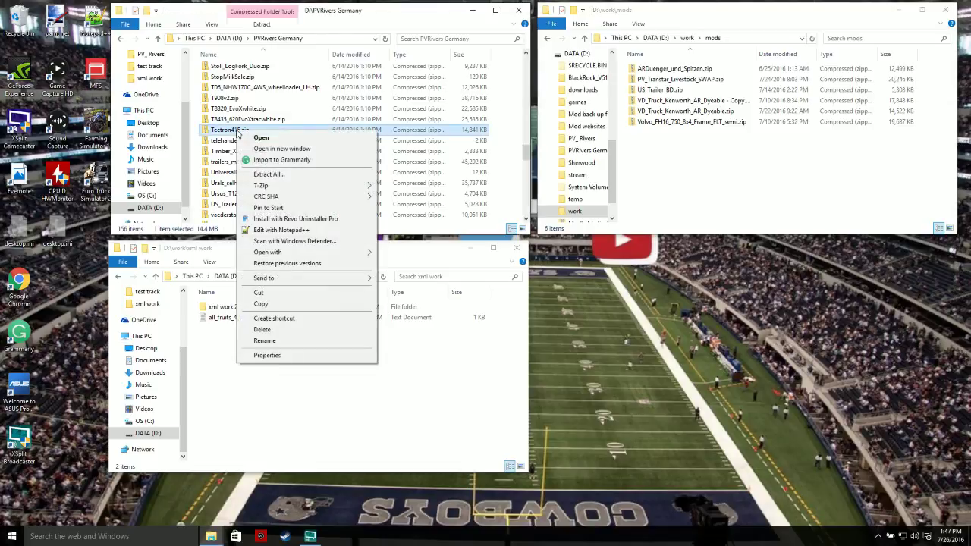
{"action": "left_click", "coordinate": [260, 305]}
{"action": "right_click", "coordinate": [684, 152]}
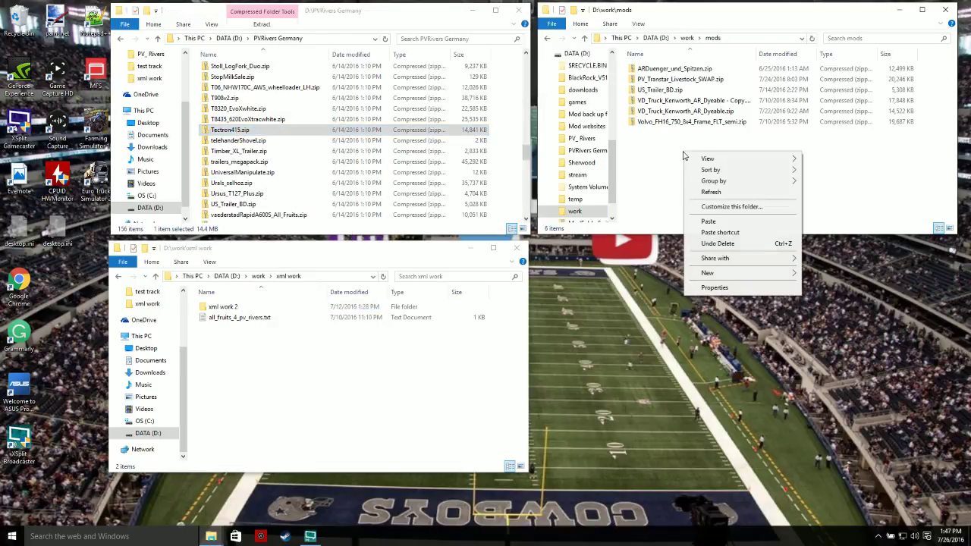
{"action": "left_click", "coordinate": [702, 221]}
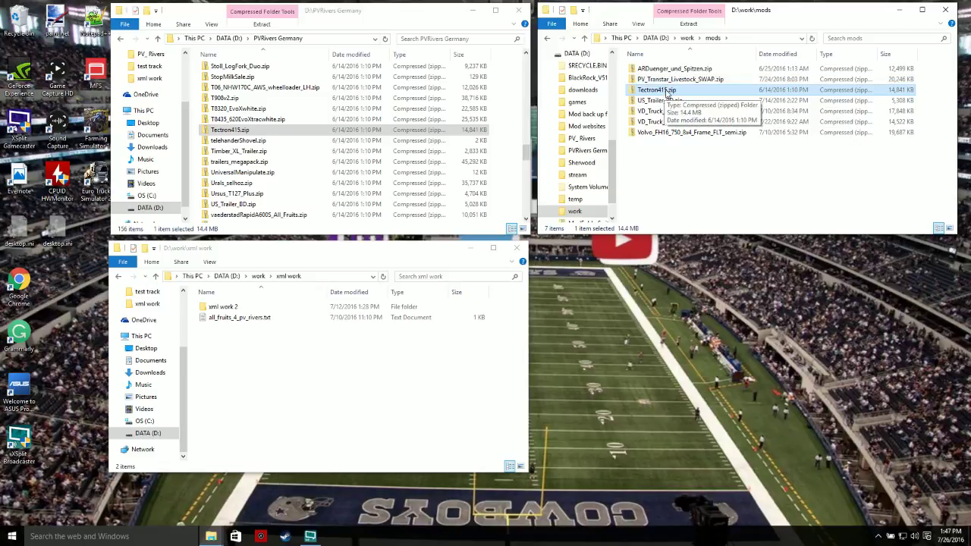
{"action": "left_click", "coordinate": [510, 123]}
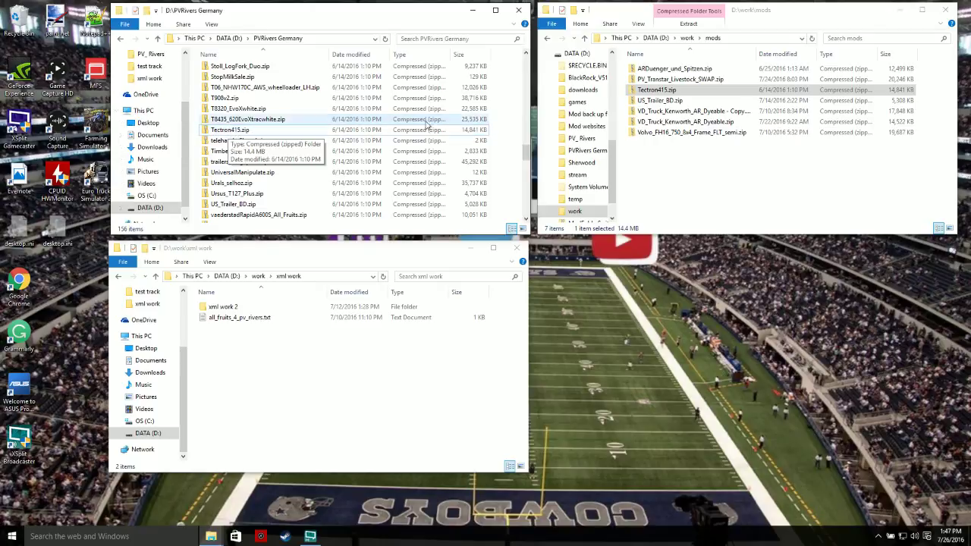
Step: Open the copied Tectron415.zip and scroll its 37-file list to locate modDesc.xml
{"action": "double_click", "coordinate": [687, 92]}
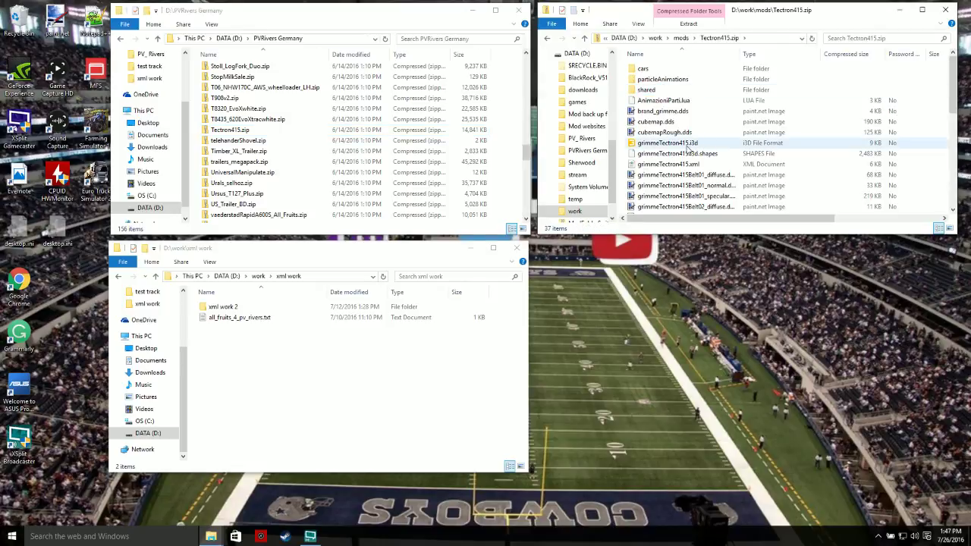
{"action": "scroll", "coordinate": [687, 146], "scroll_direction": "down", "scroll_amount": 8}
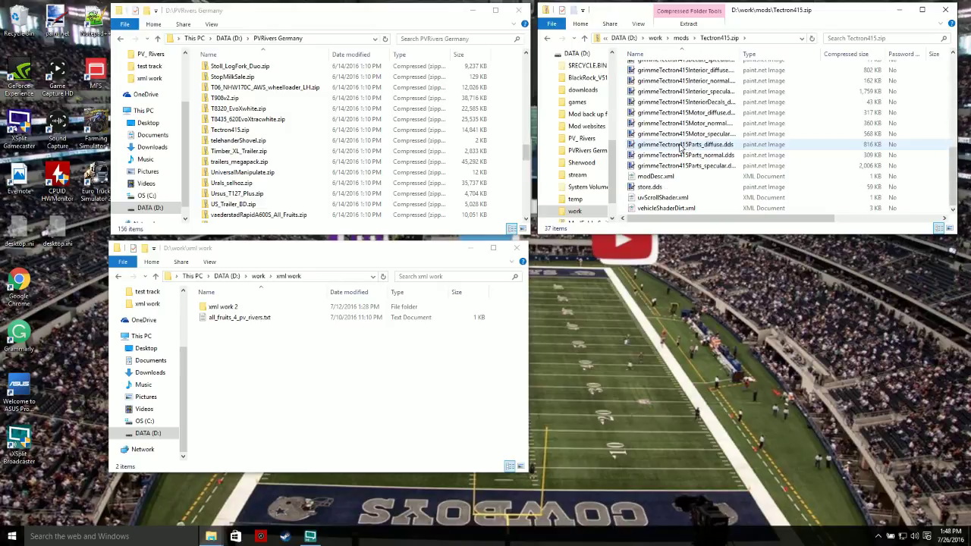
{"action": "scroll", "coordinate": [680, 147], "scroll_direction": "up", "scroll_amount": 1}
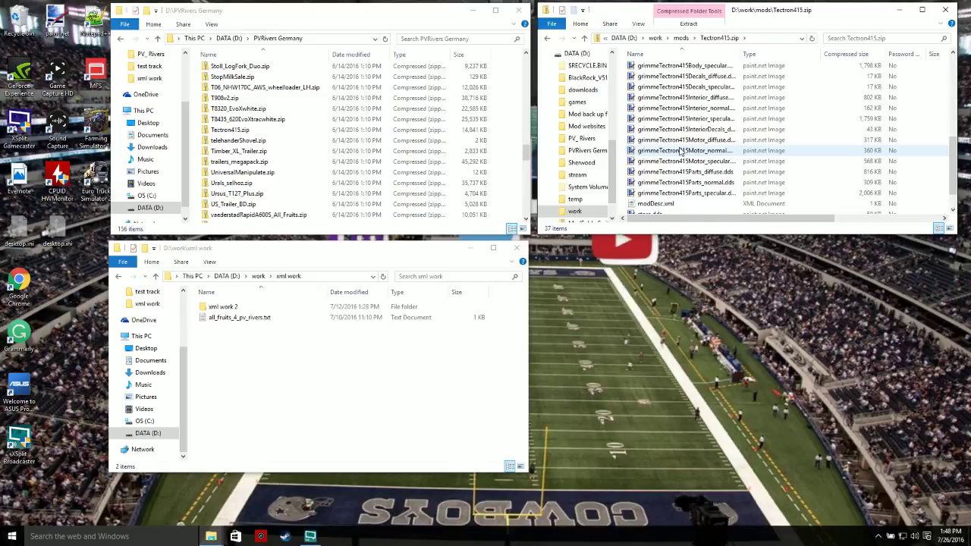
{"action": "scroll", "coordinate": [681, 151], "scroll_direction": "up", "scroll_amount": 4}
{"action": "scroll", "coordinate": [681, 151], "scroll_direction": "up", "scroll_amount": 1}
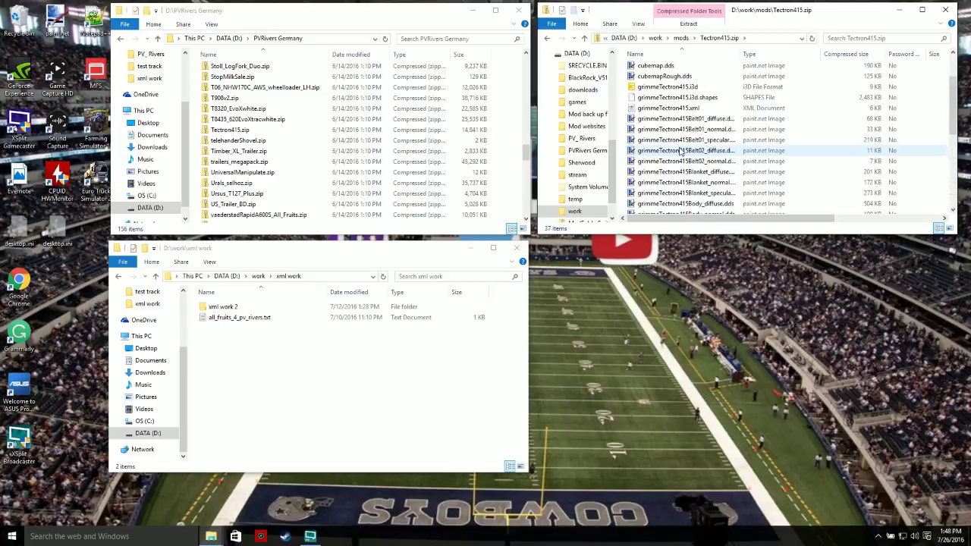
{"action": "scroll", "coordinate": [680, 151], "scroll_direction": "down", "scroll_amount": 1}
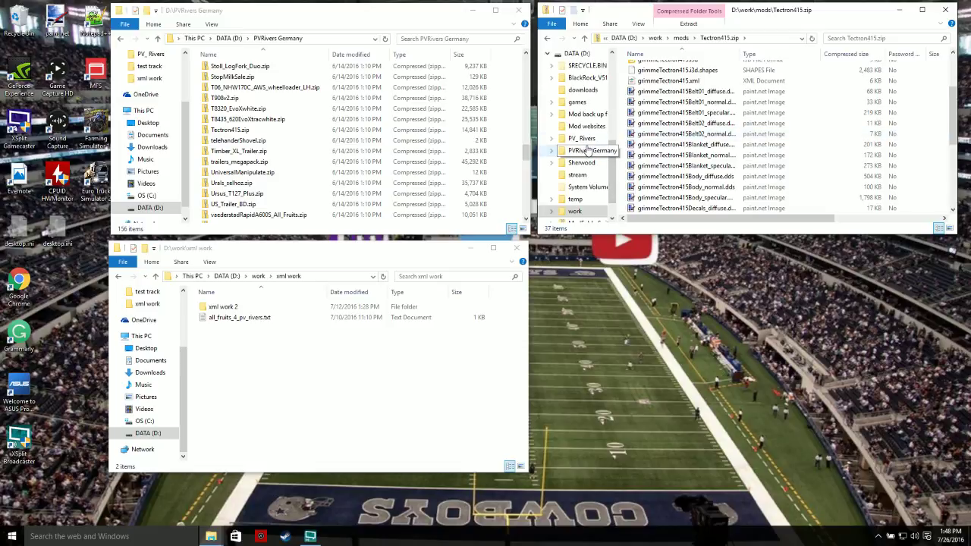
{"action": "scroll", "coordinate": [702, 82], "scroll_direction": "up", "scroll_amount": 3}
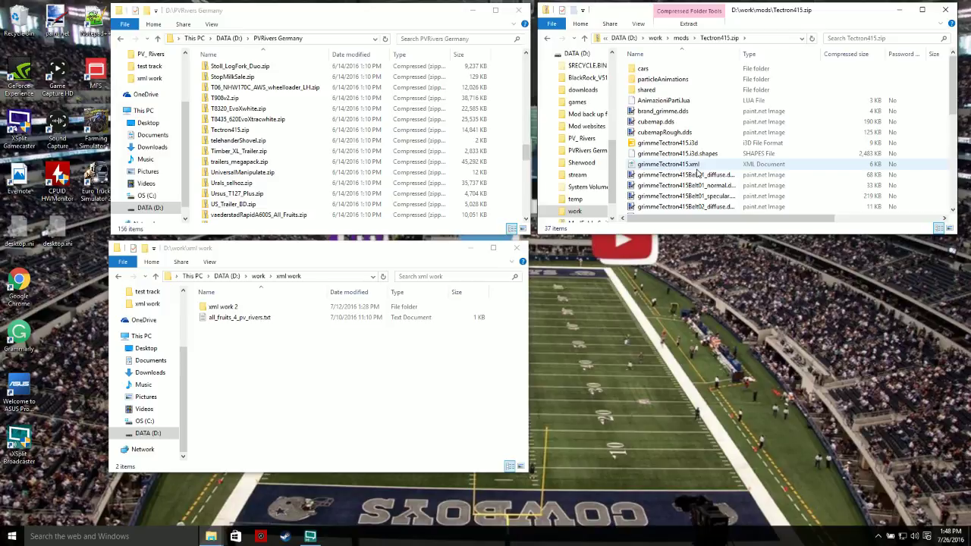
{"action": "scroll", "coordinate": [696, 173], "scroll_direction": "down", "scroll_amount": 8}
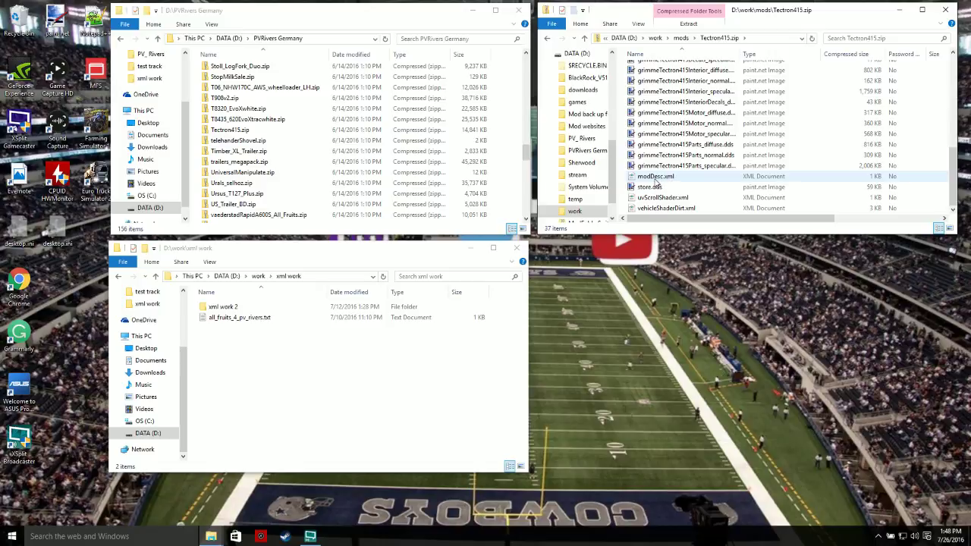
Step: Copy modDesc.xml from the archive and paste it into the xml work folder
{"action": "right_click", "coordinate": [656, 180]}
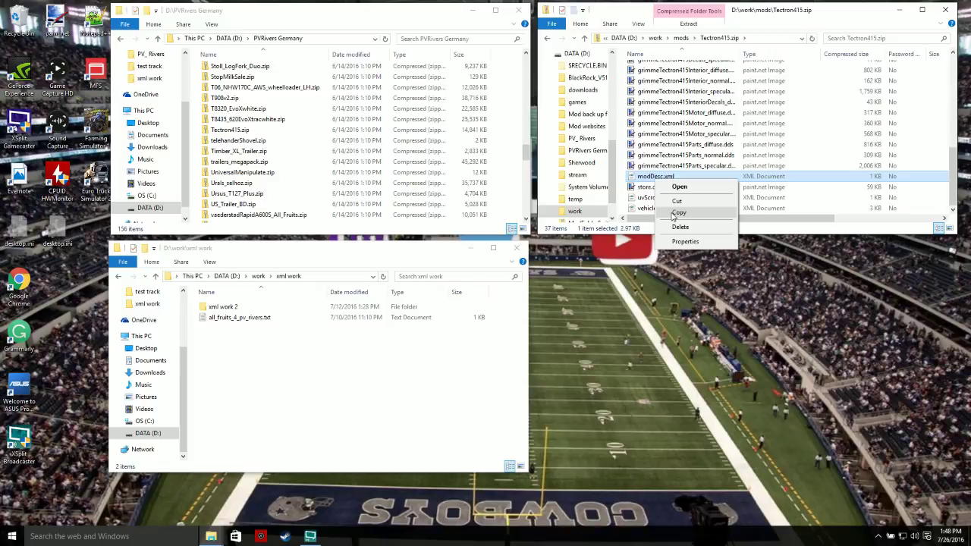
{"action": "left_click", "coordinate": [672, 214]}
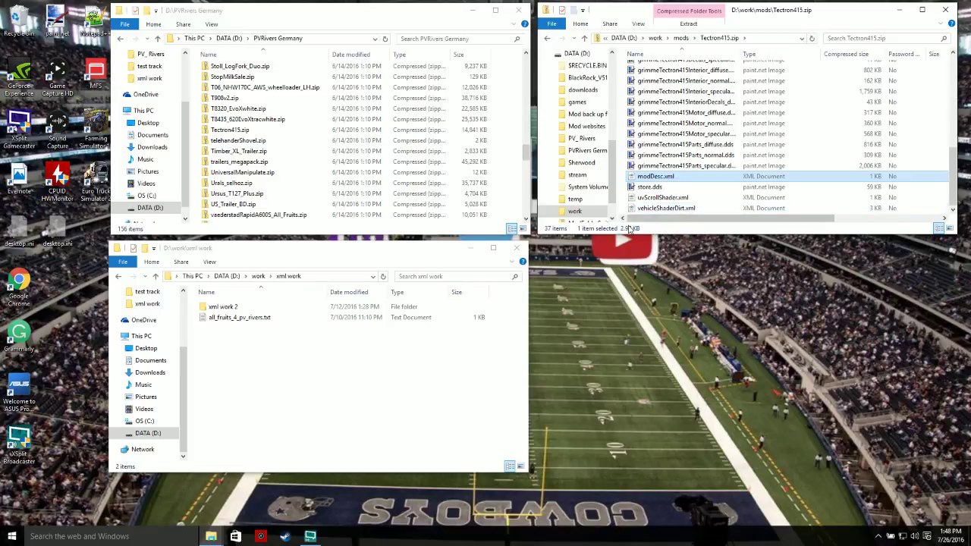
{"action": "right_click", "coordinate": [301, 350]}
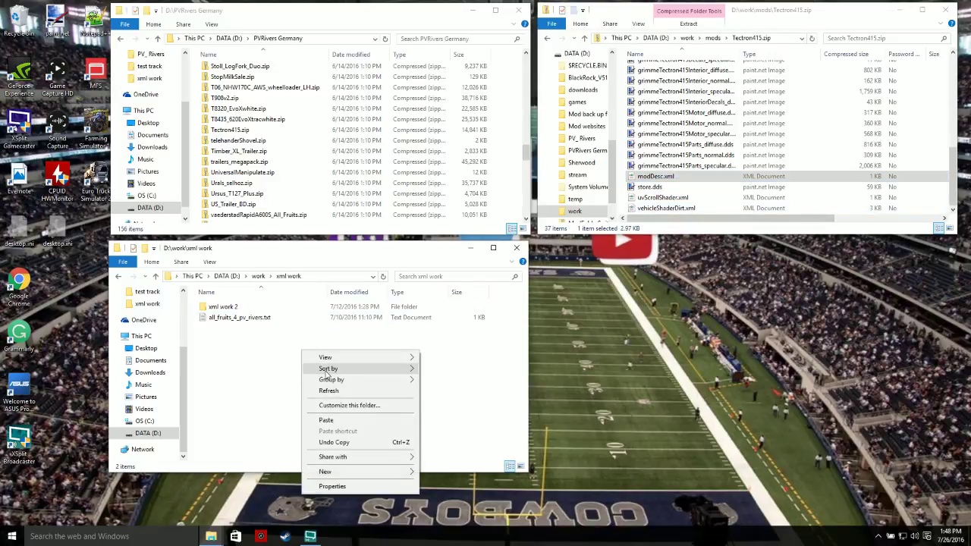
{"action": "left_click", "coordinate": [326, 420]}
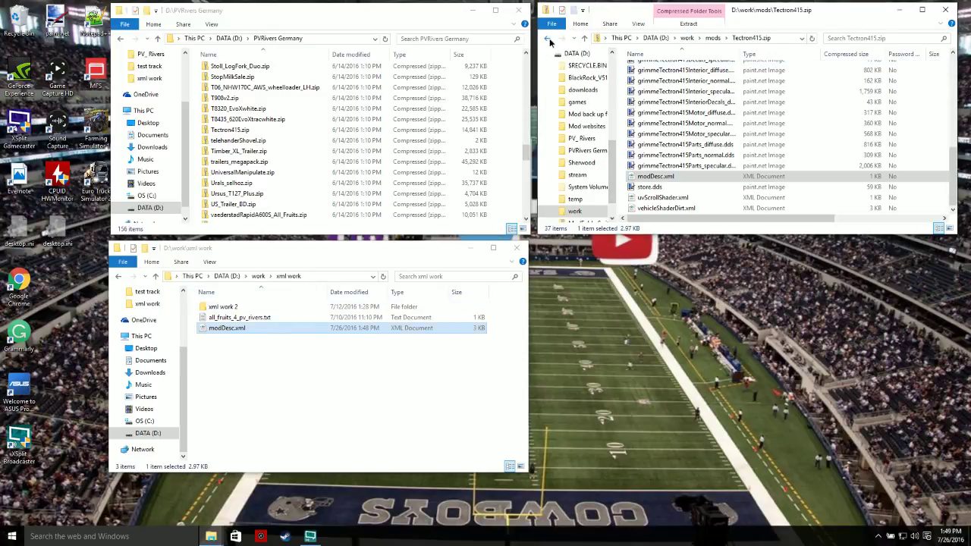
Step: Reopen work\mods\Tectron415.zip and bring up actions for the pasted modDesc.xml
{"action": "left_click", "coordinate": [547, 39]}
{"action": "left_click", "coordinate": [548, 39]}
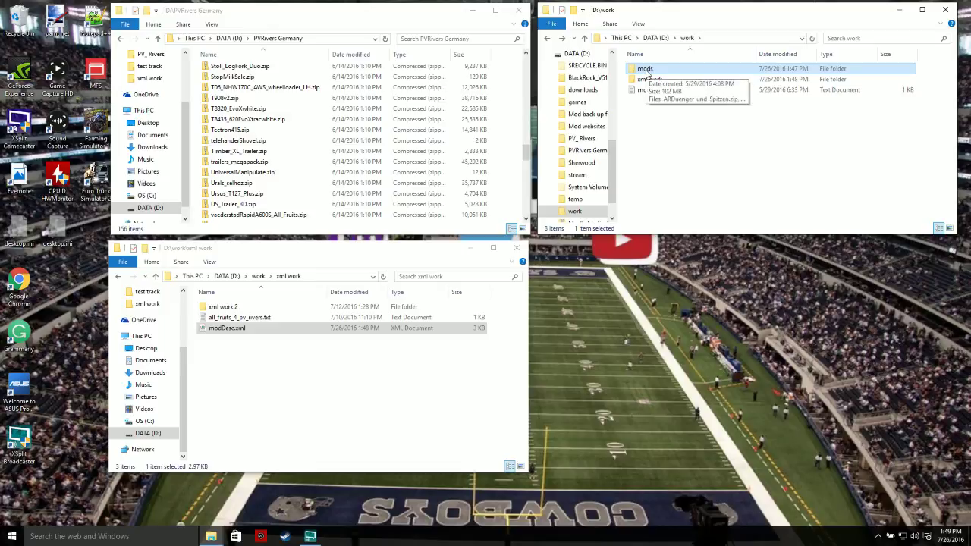
{"action": "double_click", "coordinate": [647, 72]}
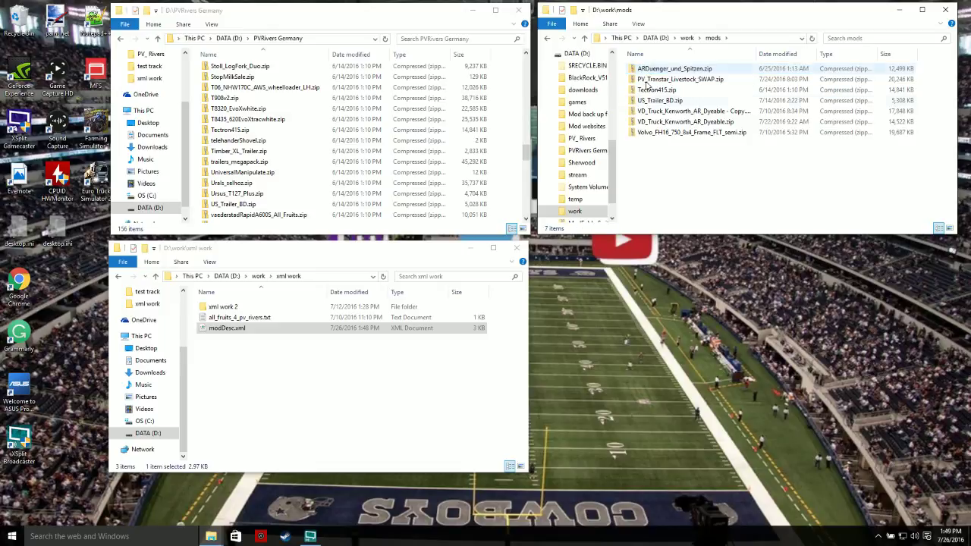
{"action": "left_click", "coordinate": [650, 90]}
{"action": "double_click", "coordinate": [649, 90]}
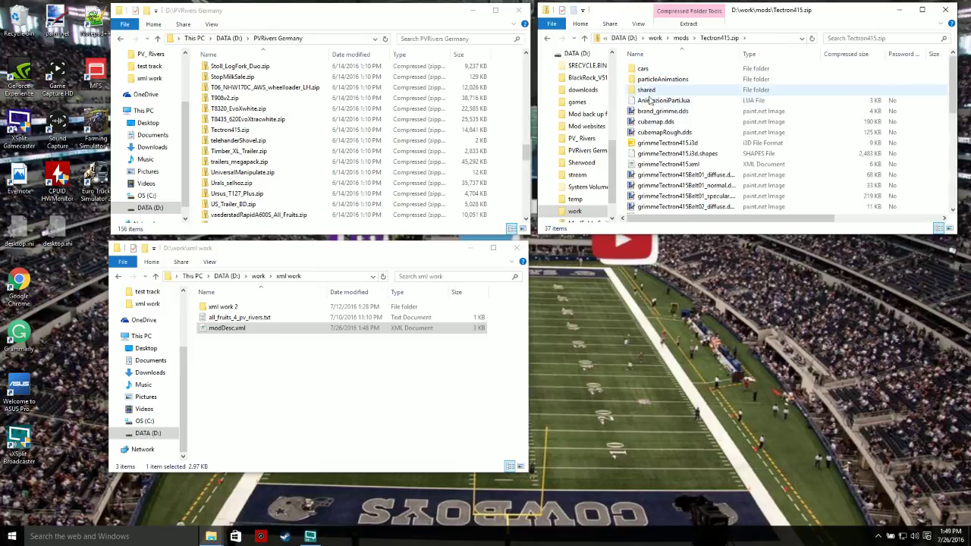
{"action": "scroll", "coordinate": [658, 158], "scroll_direction": "down", "scroll_amount": 3}
{"action": "scroll", "coordinate": [658, 158], "scroll_direction": "down", "scroll_amount": 5}
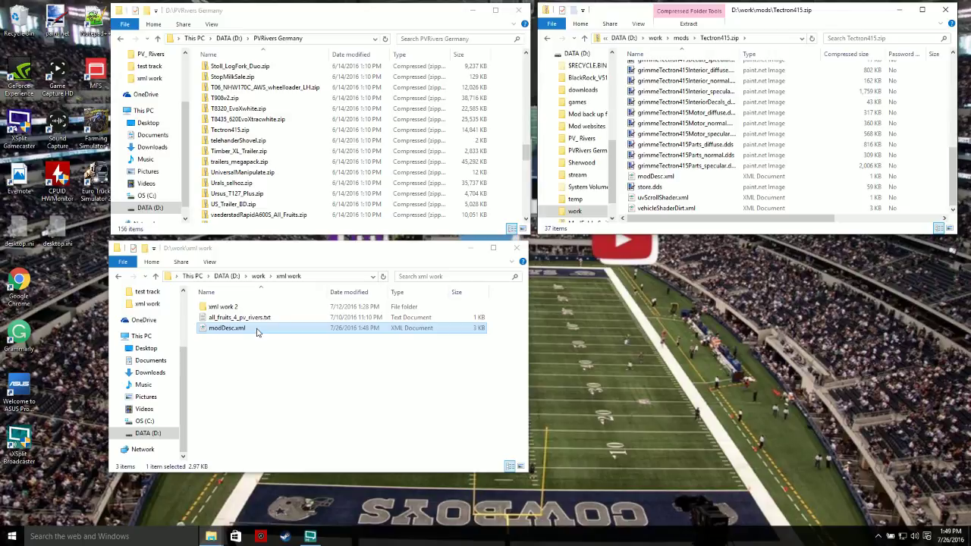
{"action": "left_click", "coordinate": [81, 121]}
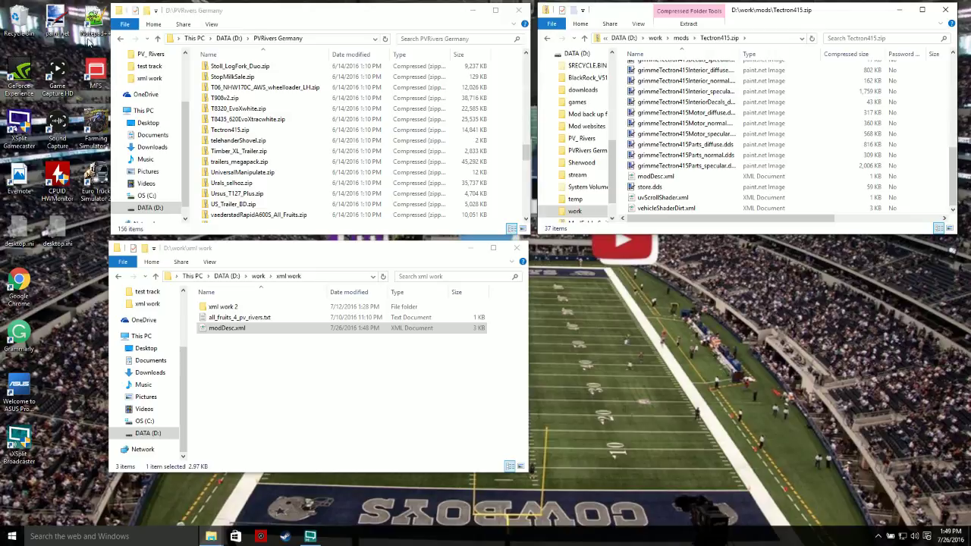
{"action": "right_click", "coordinate": [240, 329]}
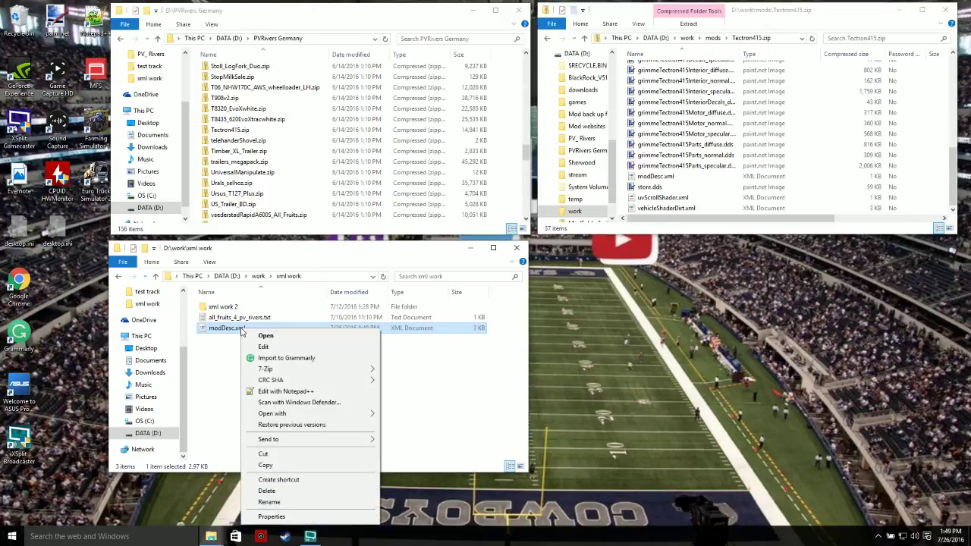
Step: Open the copied modDesc.xml in Notepad++ and scroll to the TECTRON 415 storeItems entry
{"action": "left_click", "coordinate": [271, 391]}
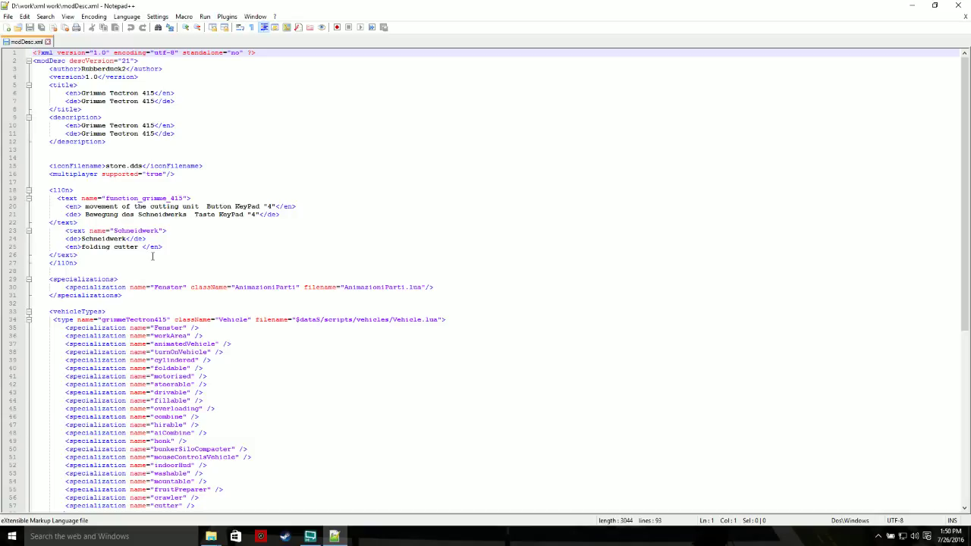
{"action": "scroll", "coordinate": [152, 256], "scroll_direction": "down", "scroll_amount": 11}
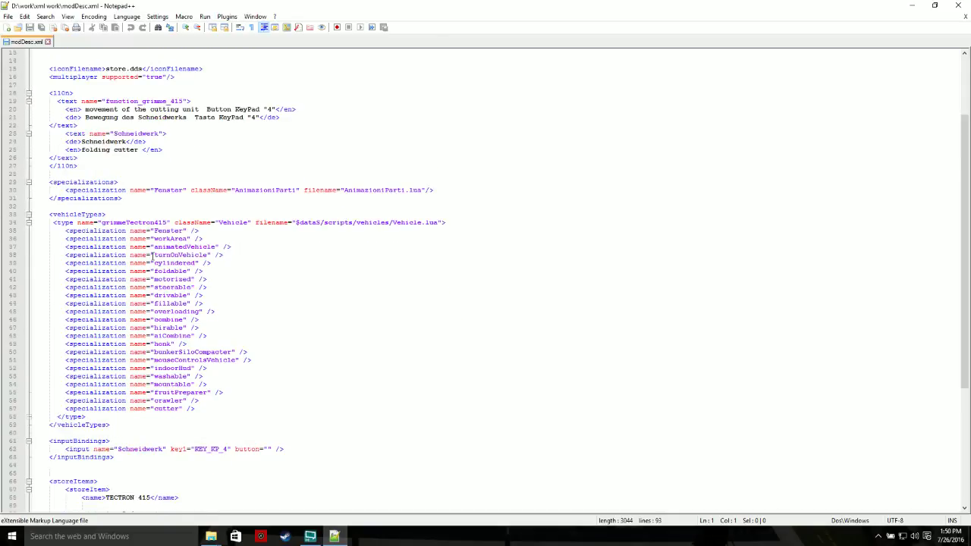
{"action": "scroll", "coordinate": [152, 256], "scroll_direction": "down", "scroll_amount": 1}
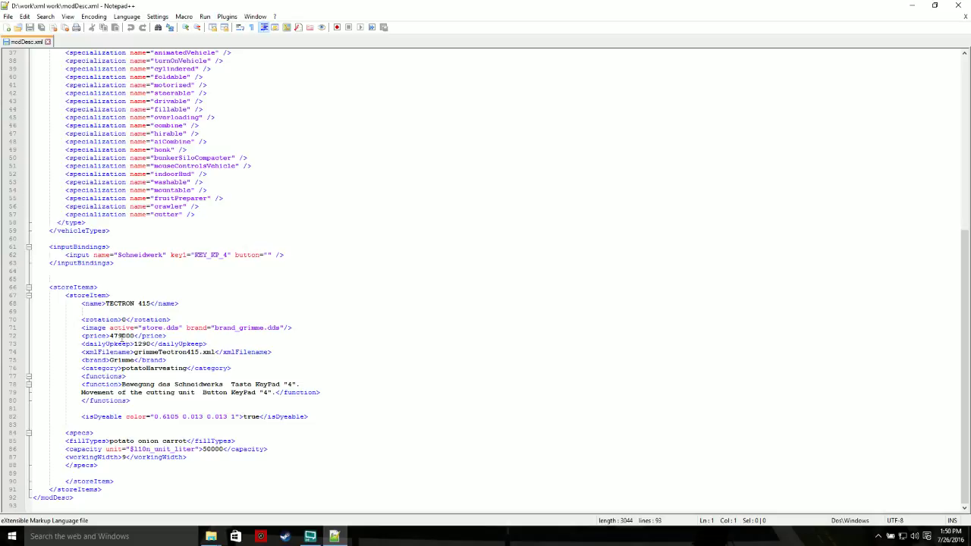
Step: Change the TECTRON 415 price on line 72 from 479000 to 478000
{"action": "left_click", "coordinate": [121, 335]}
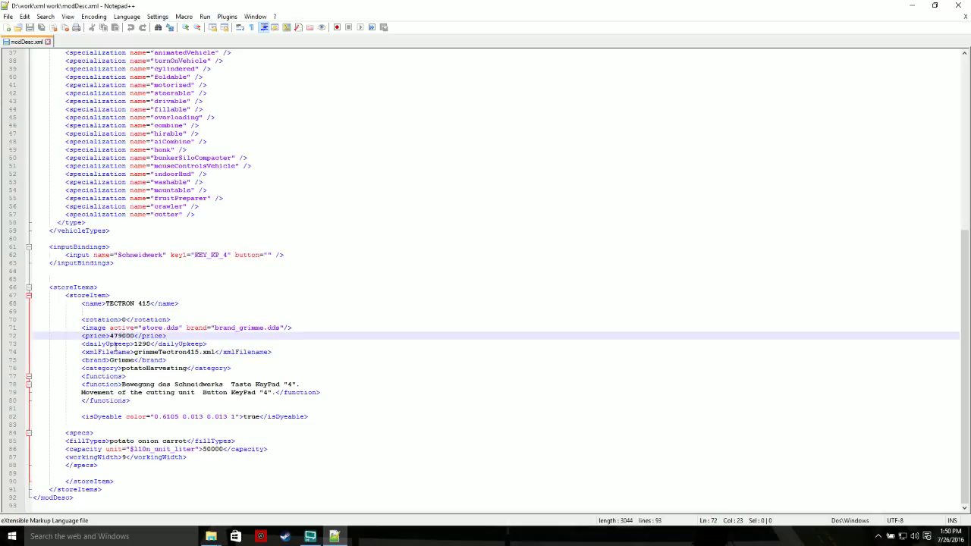
{"action": "key", "text": "BackSpace"}
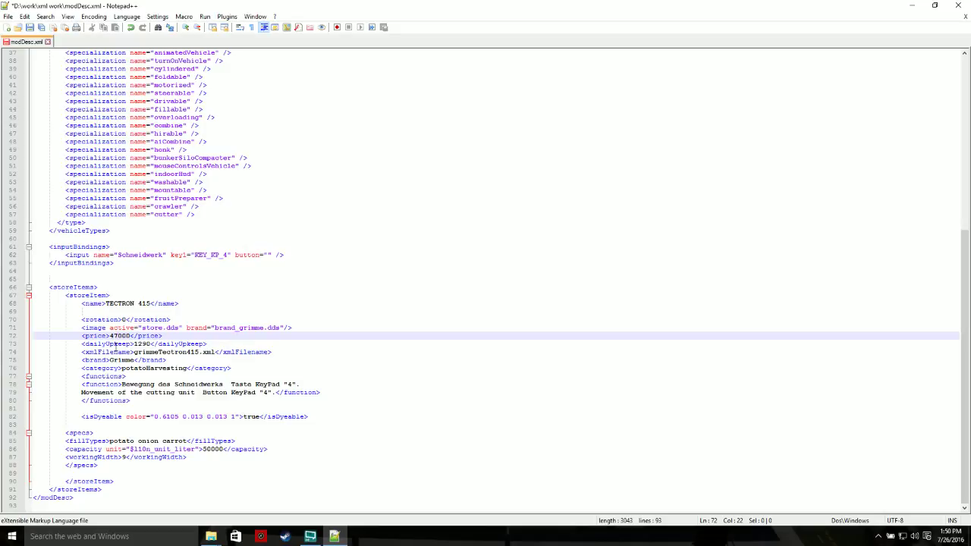
{"action": "type", "text": "8"}
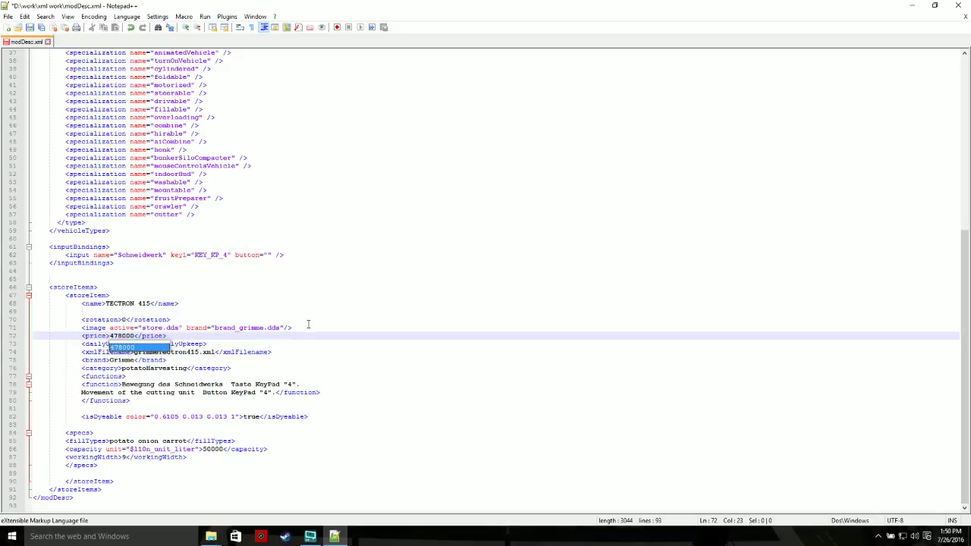
{"action": "left_click", "coordinate": [300, 273]}
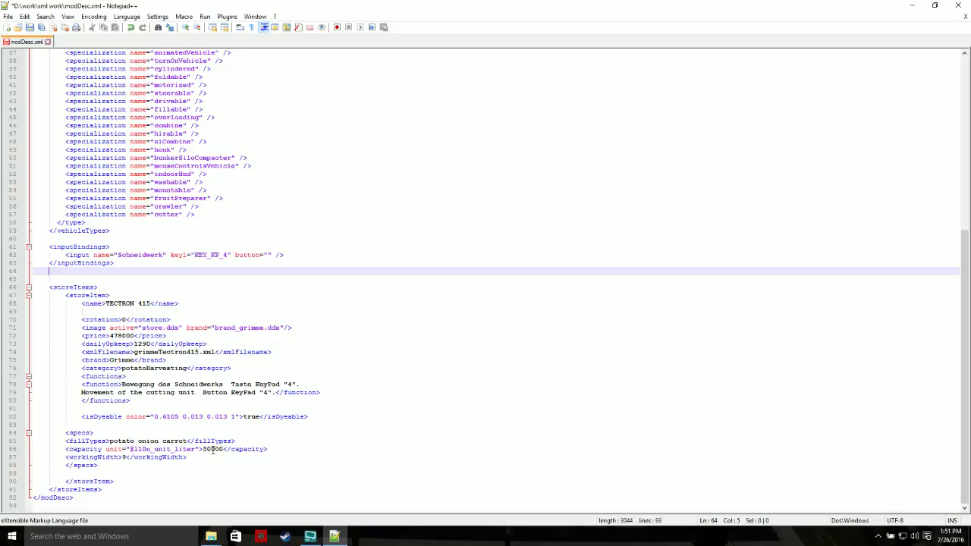
Step: Raise the TECTRON 415 capacity from 50000 to 500000 liters
{"action": "left_click", "coordinate": [207, 449]}
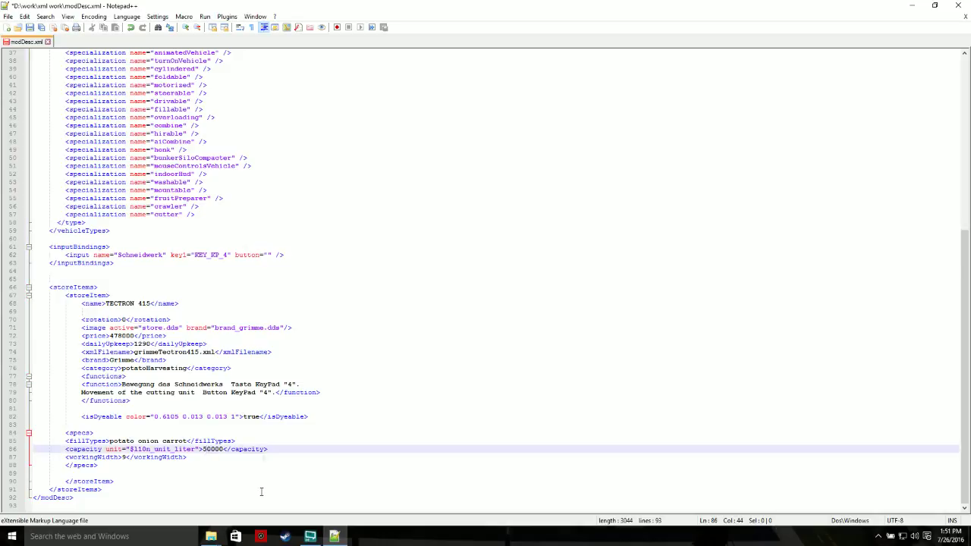
{"action": "type", "text": "0"}
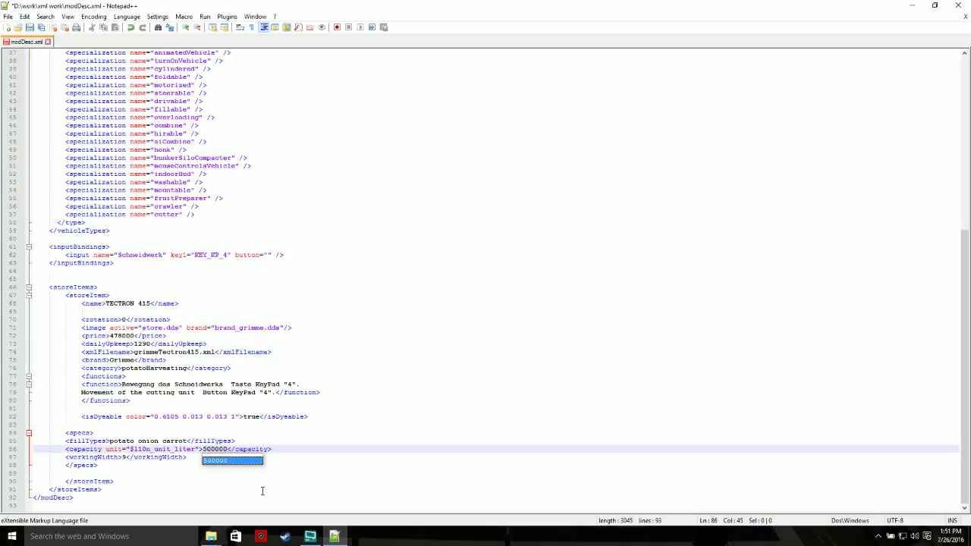
{"action": "left_click", "coordinate": [264, 487]}
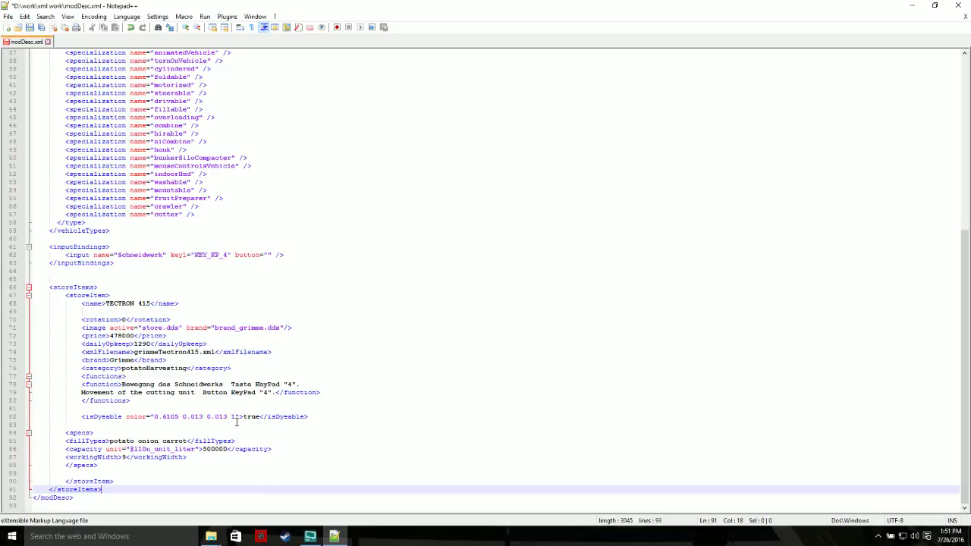